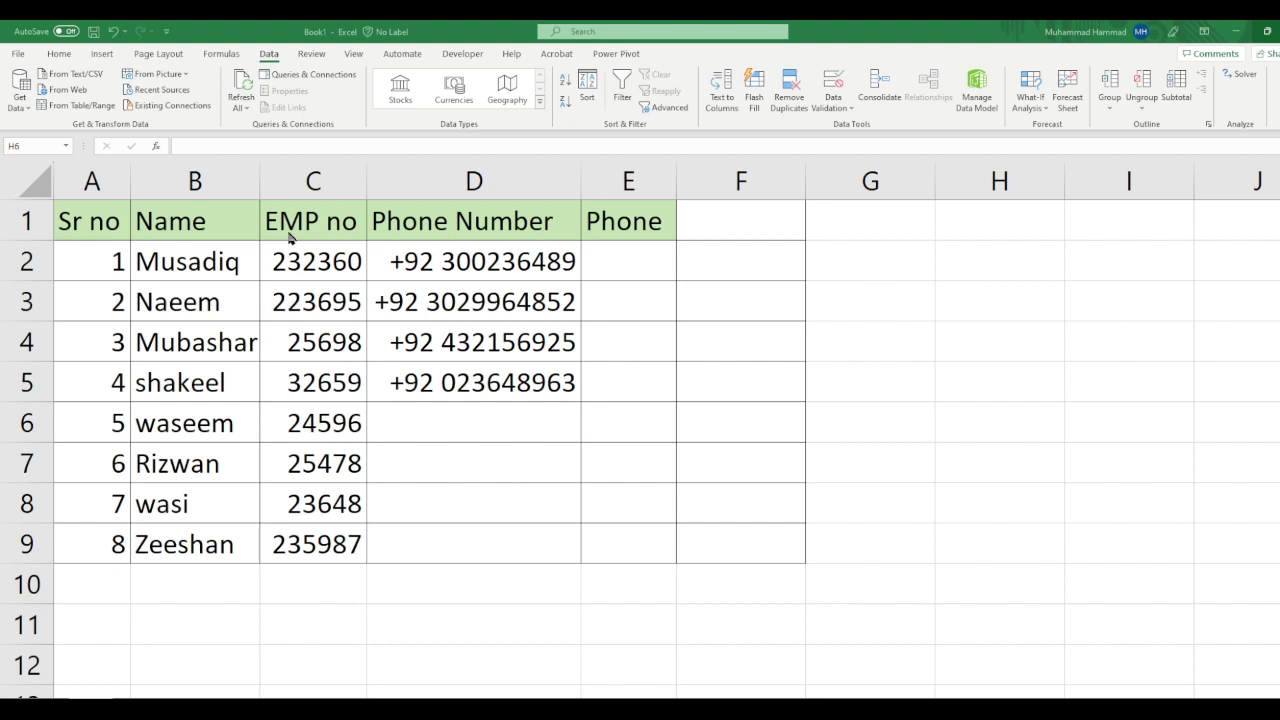
- Select E2 and pick Check Box (Form Control) from the Developer tab's Insert list
left_click(604, 254)
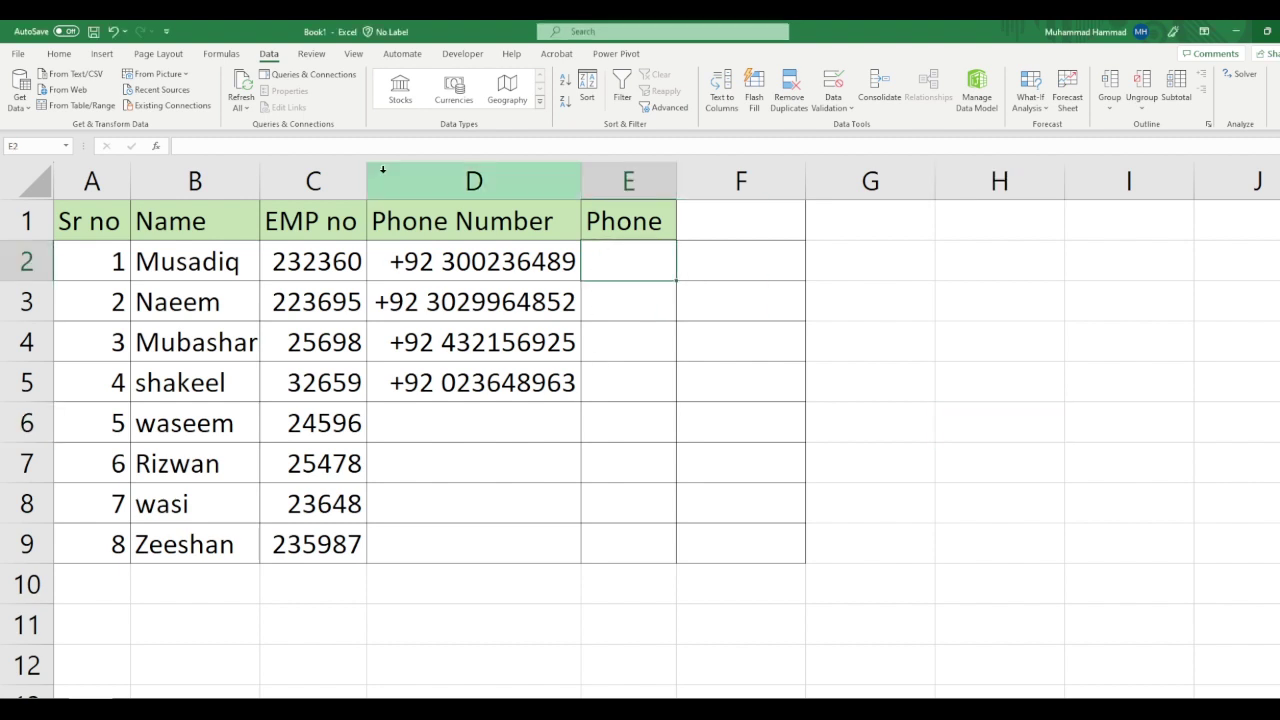
left_click(465, 54)
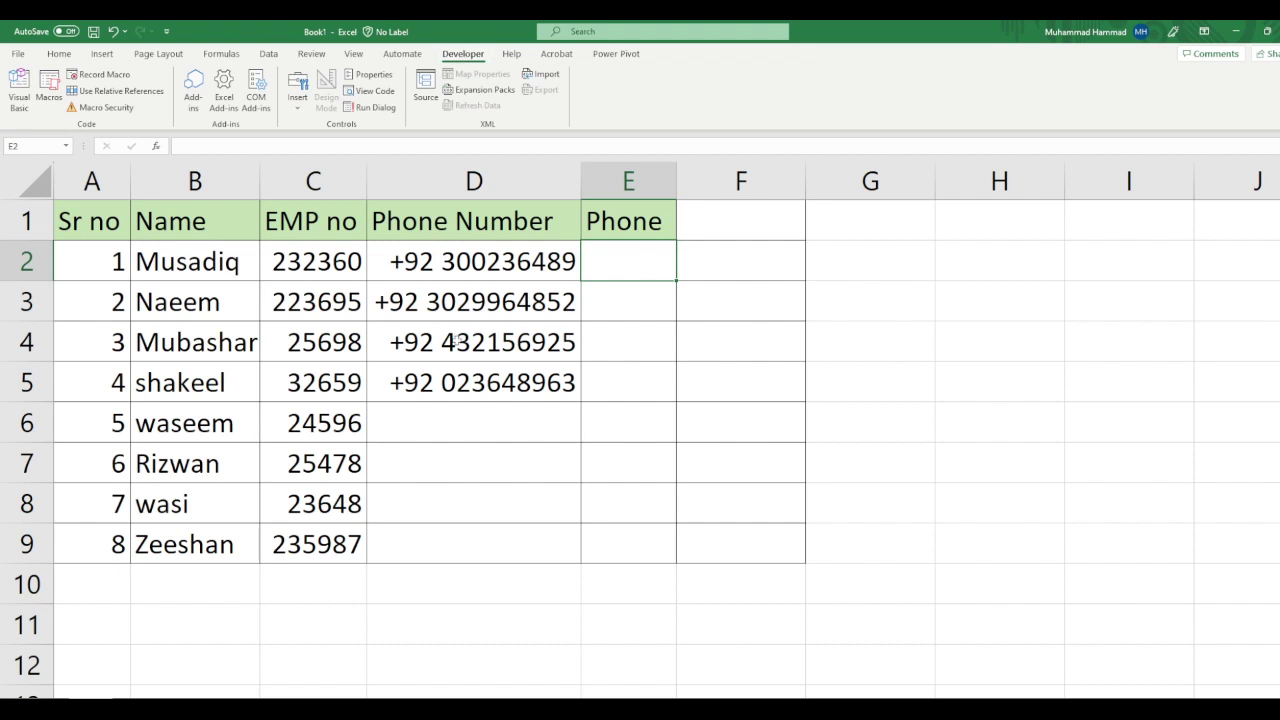
left_click(300, 92)
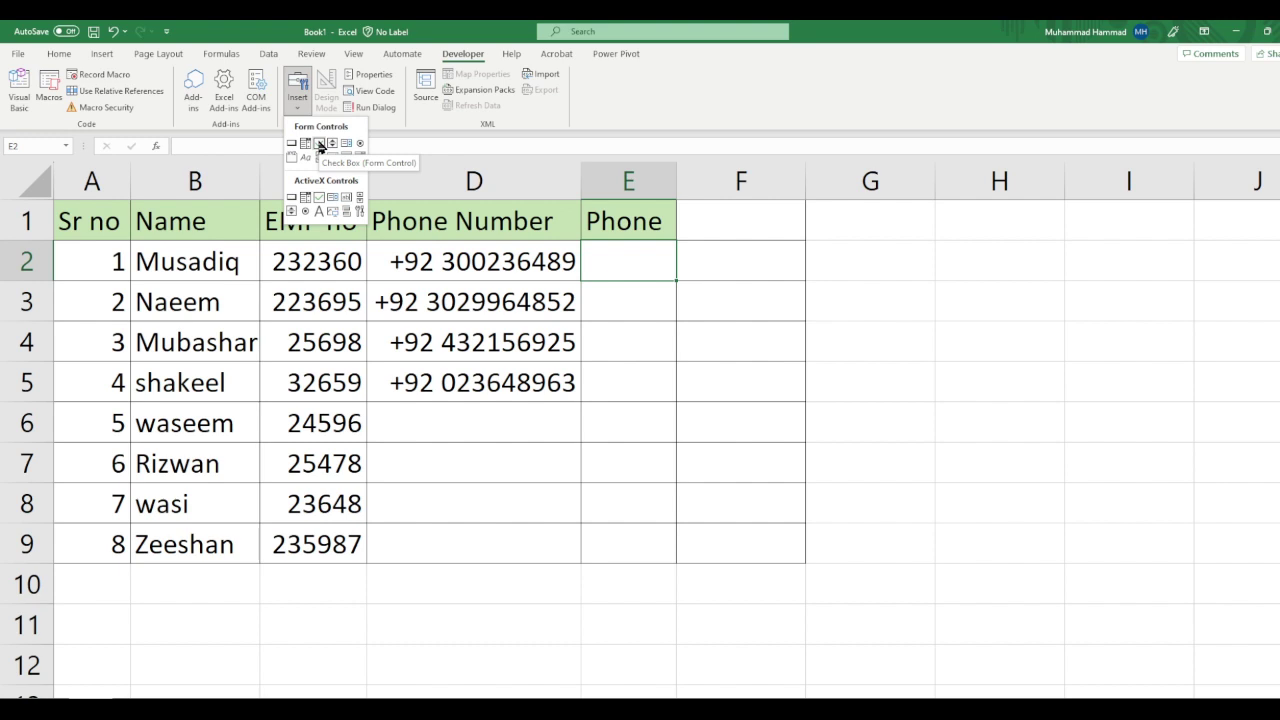
left_click(319, 145)
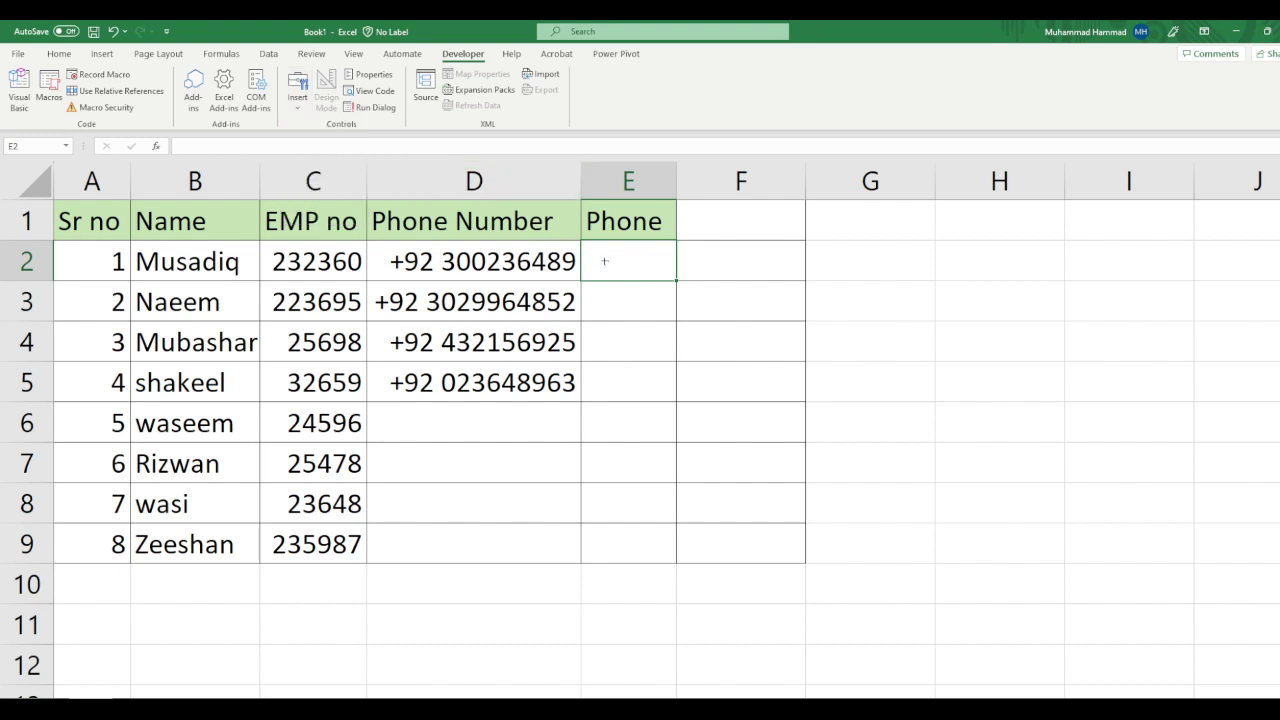
- Draw a check box in E2, shrink it to fit the cell, and relabel it 'Done'
left_click(583, 242)
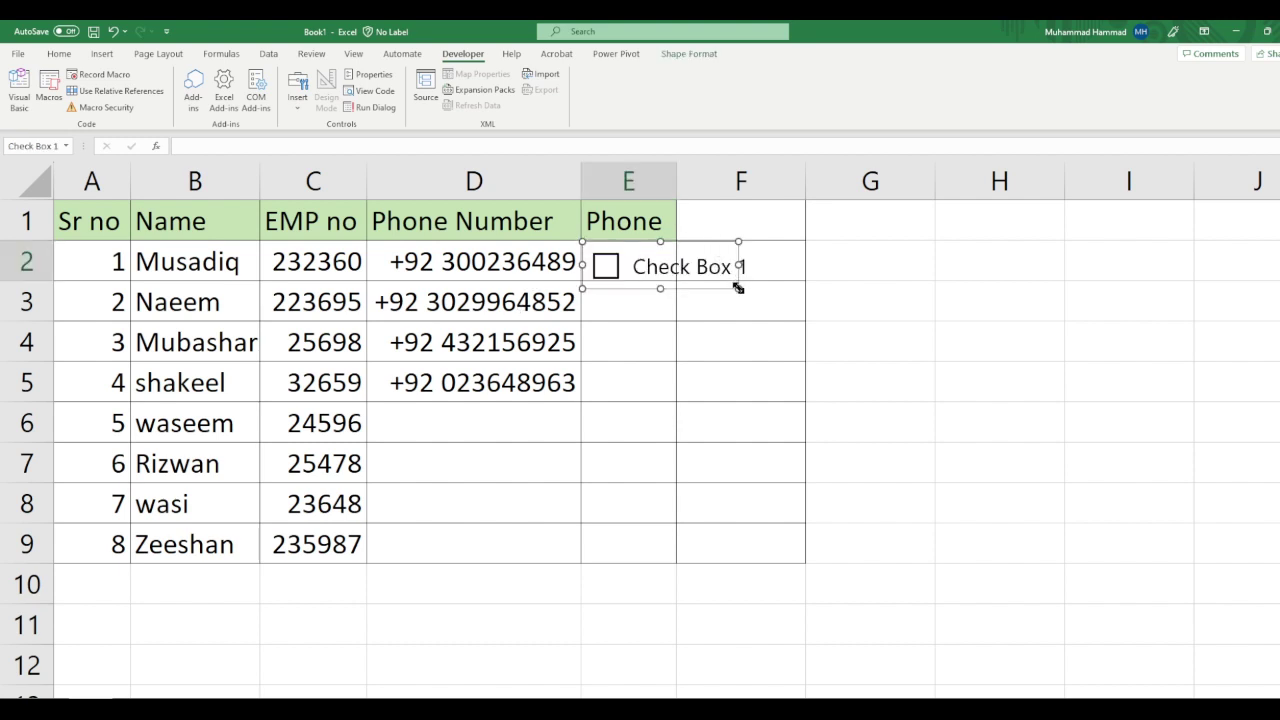
left_click_drag(737, 286, 657, 270)
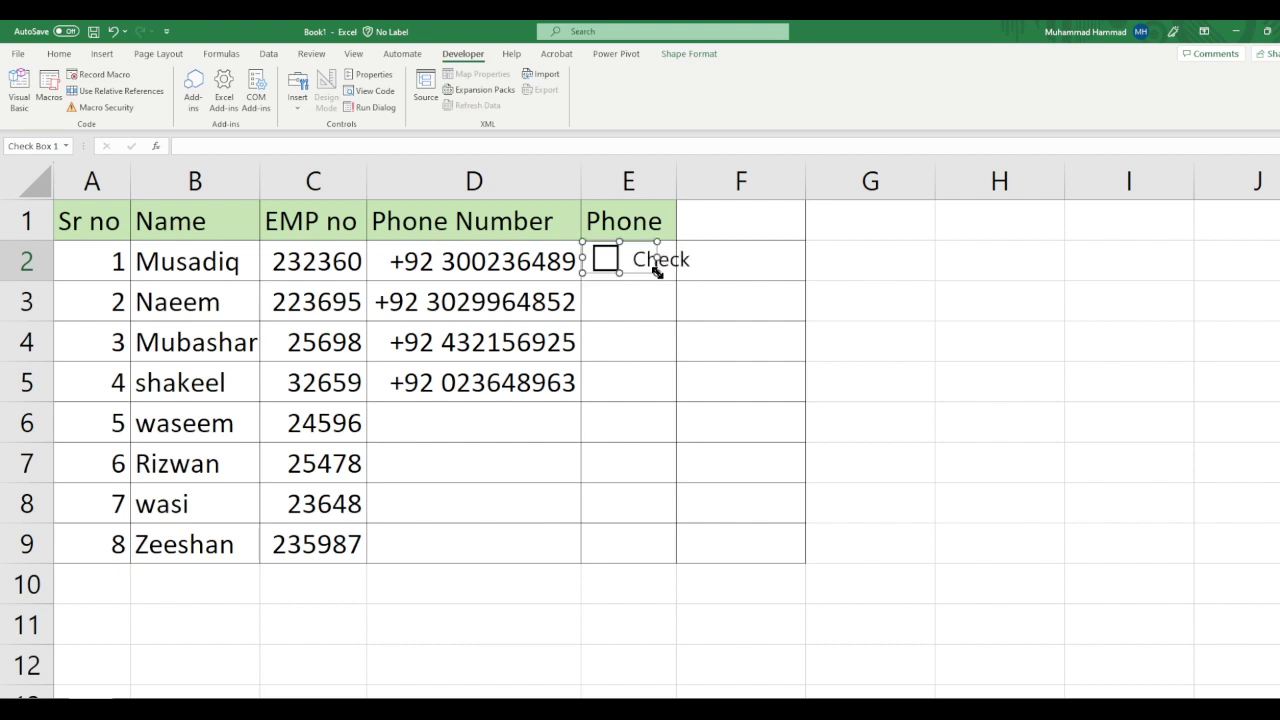
double_click(645, 262)
type("Do")
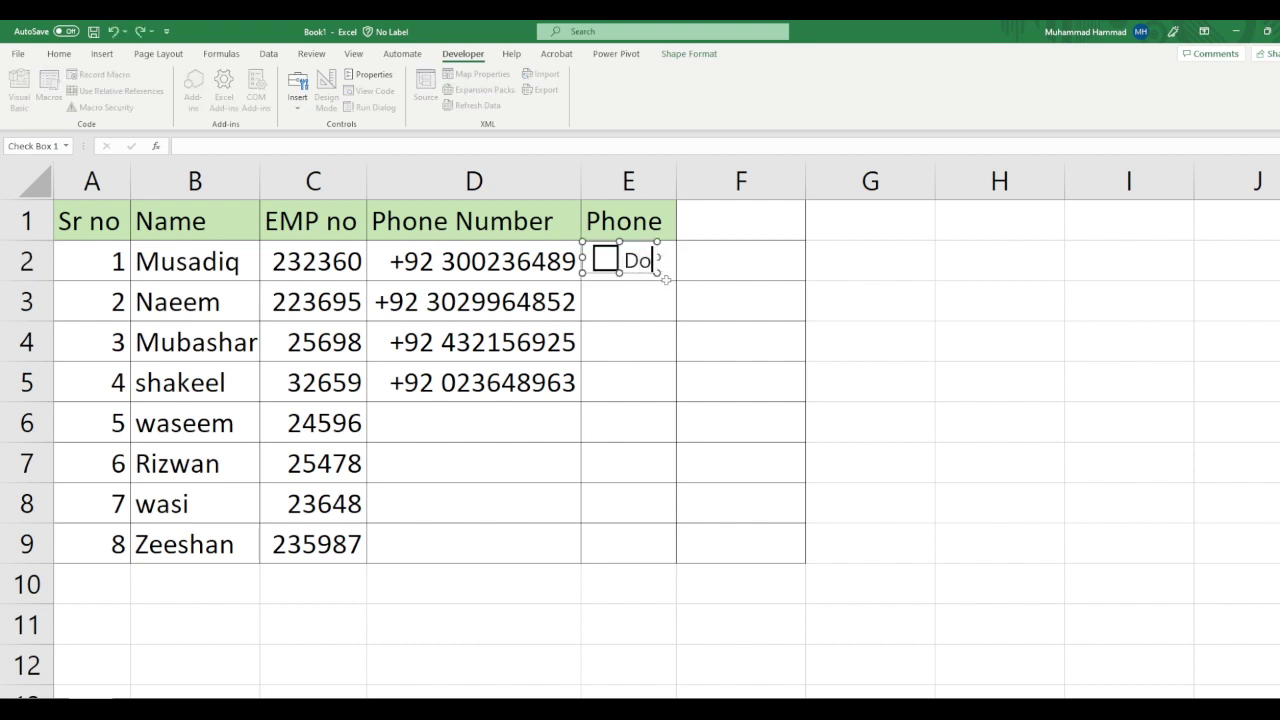
type("ne")
left_click(663, 326)
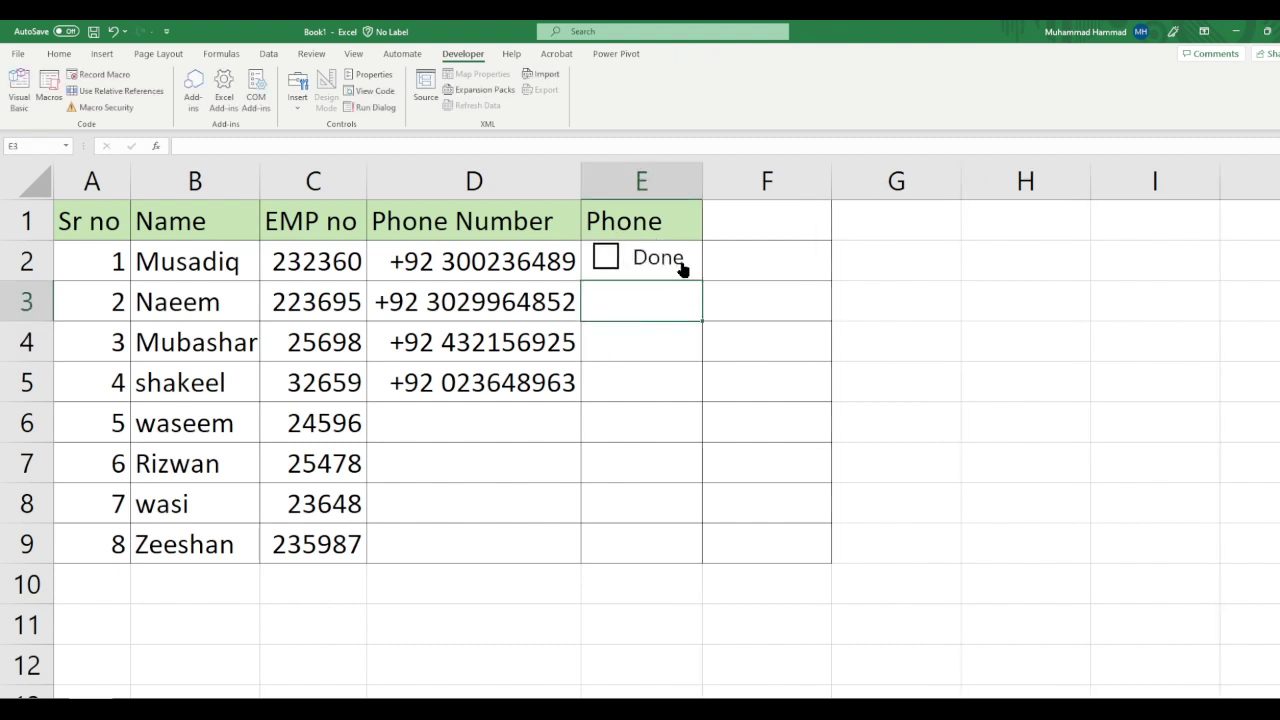
- Test the E2 check box, then fill it down column E through row 9
left_click(611, 268)
left_click(607, 258)
left_click(686, 276)
left_click_drag(700, 281, 694, 470)
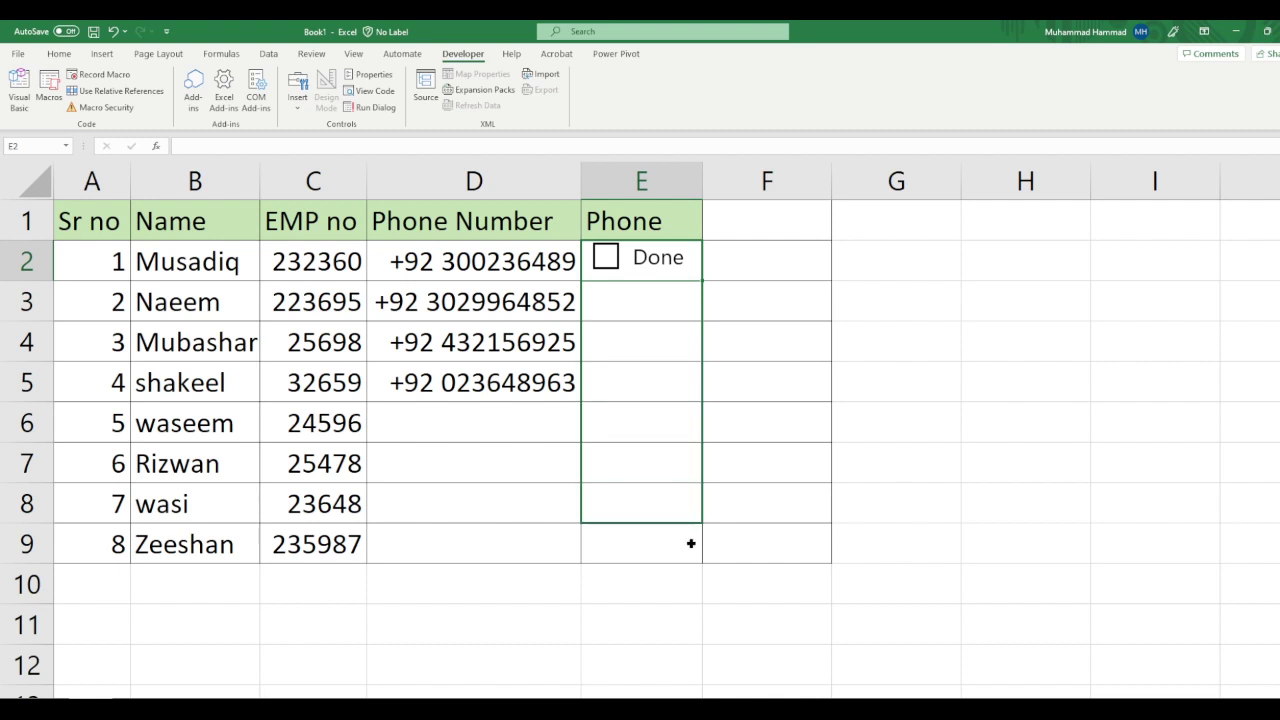
left_click_drag(694, 470, 692, 537)
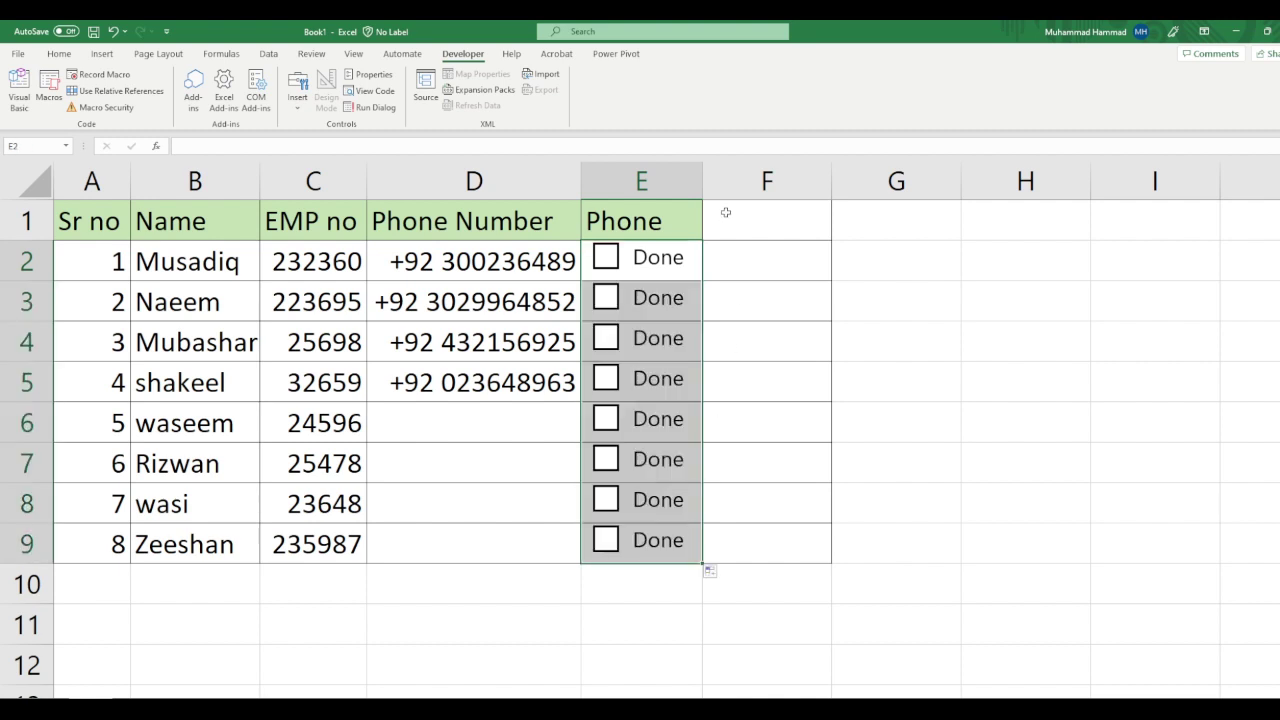
- Tick the Done check boxes in E2, E3, E4 and E5
left_click(729, 250)
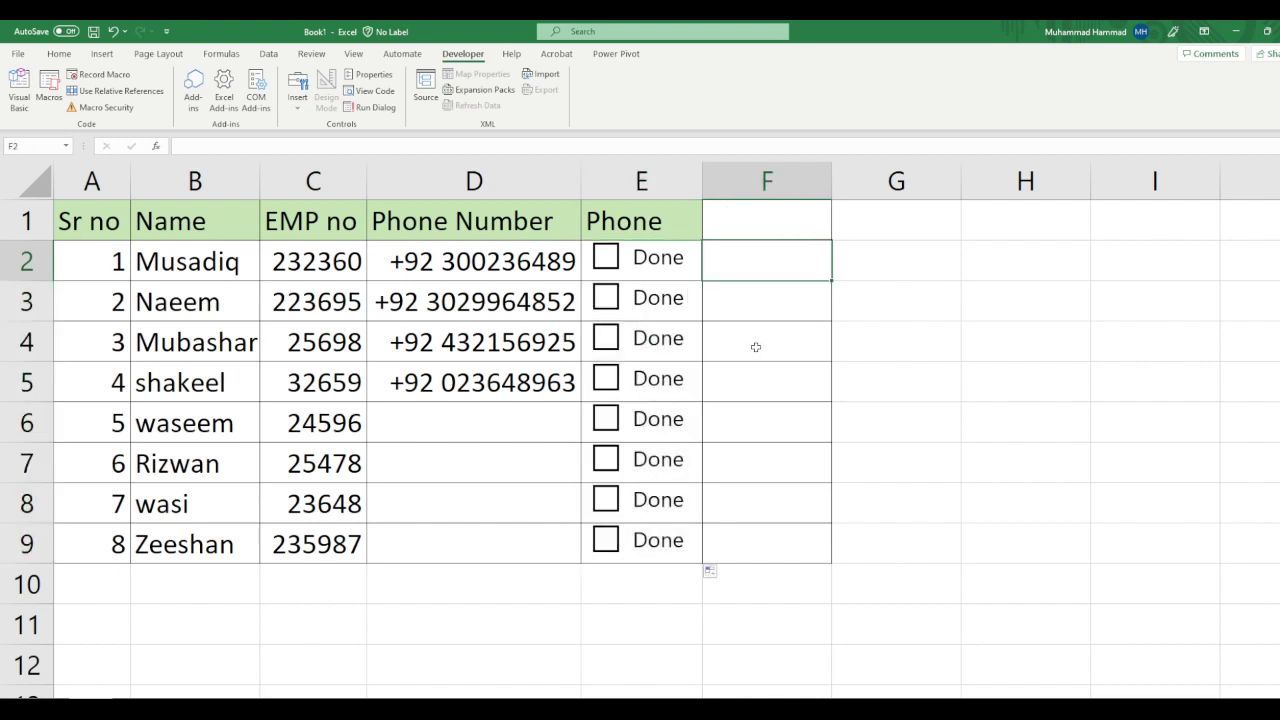
left_click(609, 257)
left_click(606, 297)
left_click(608, 338)
left_click(606, 379)
- Untick E2 and set its check box's Cell link to $F$2 in Format Control
left_click(606, 258)
right_click(654, 265)
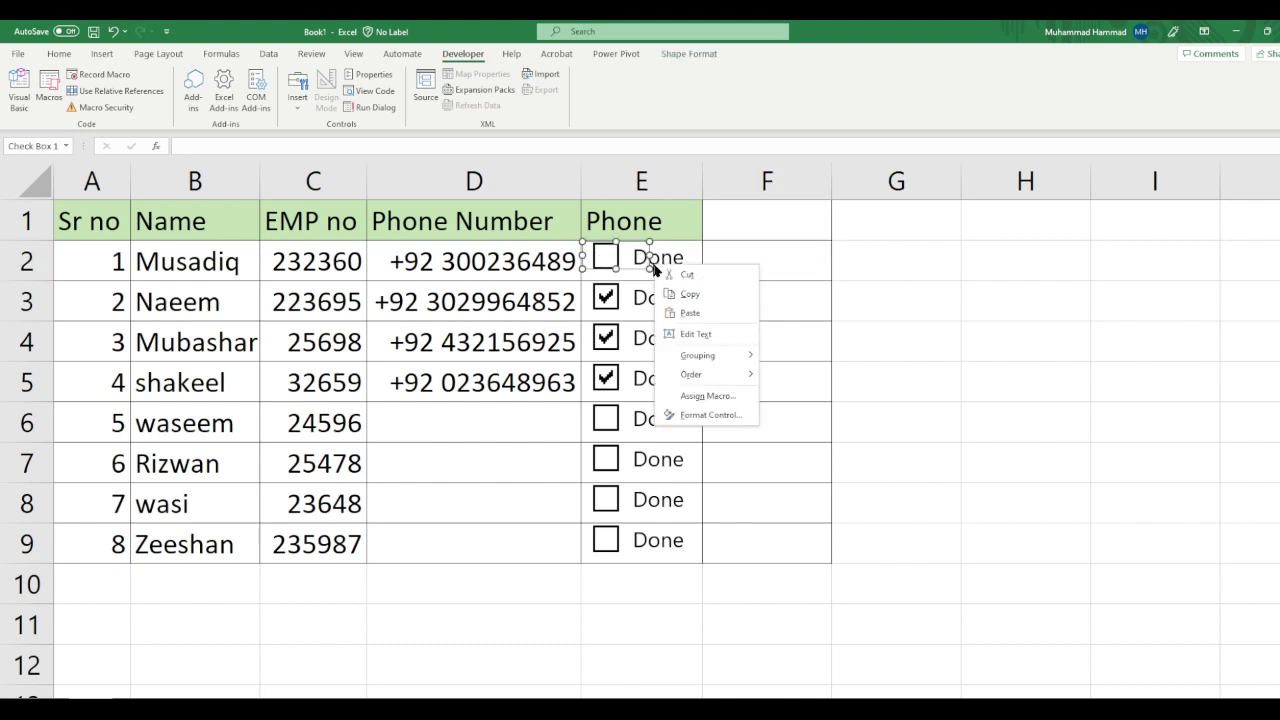
left_click(710, 415)
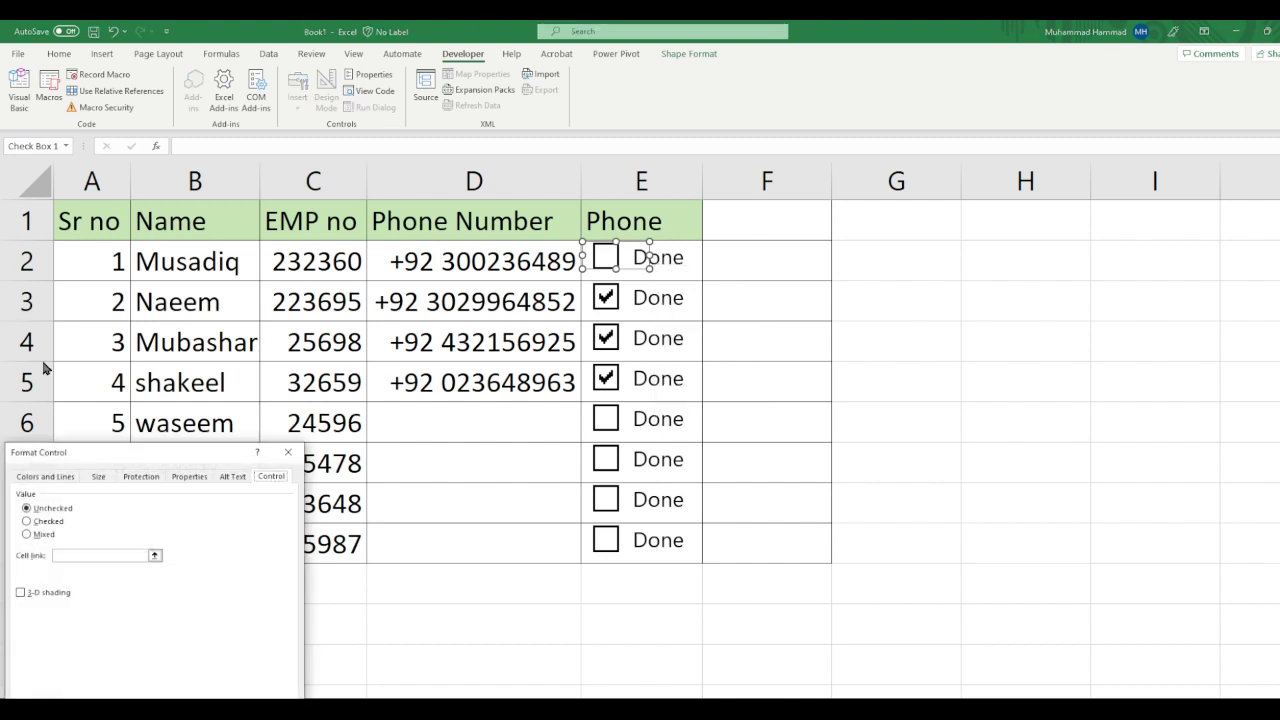
mouse_move(121, 452)
left_mouse_down()
mouse_move(650, 126)
mouse_move(395, 223)
left_mouse_up()
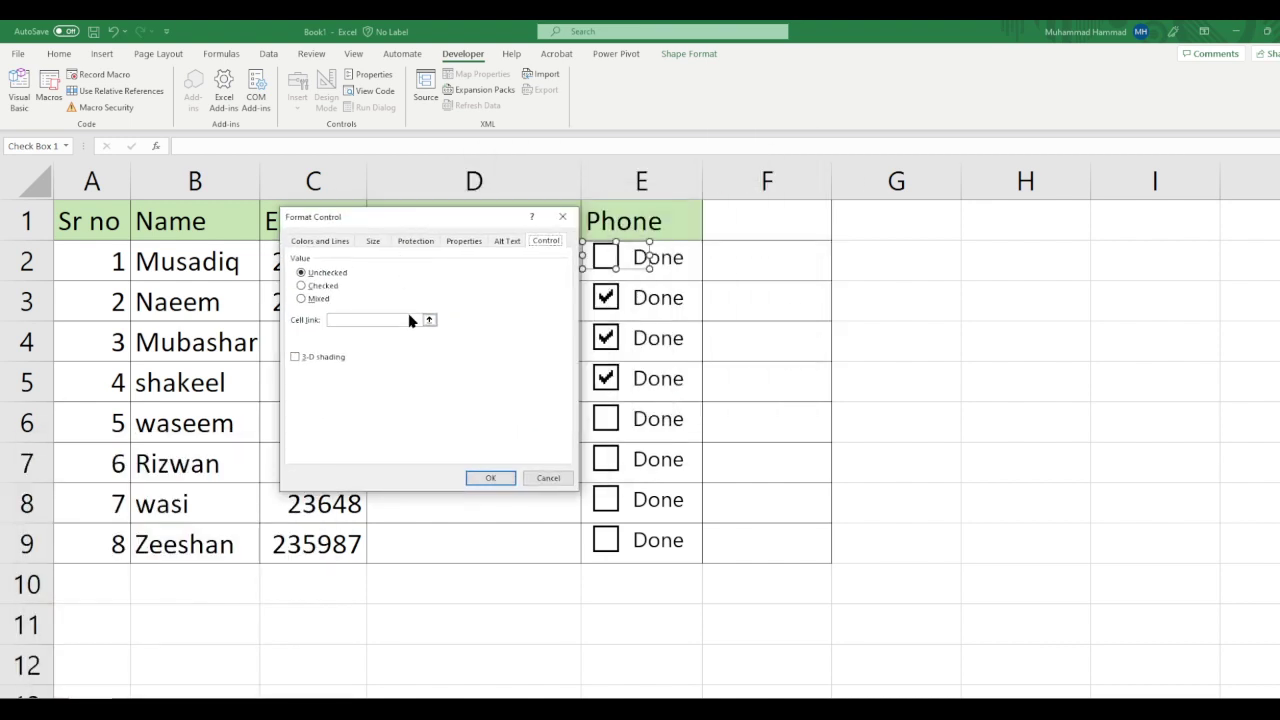
left_click(386, 319)
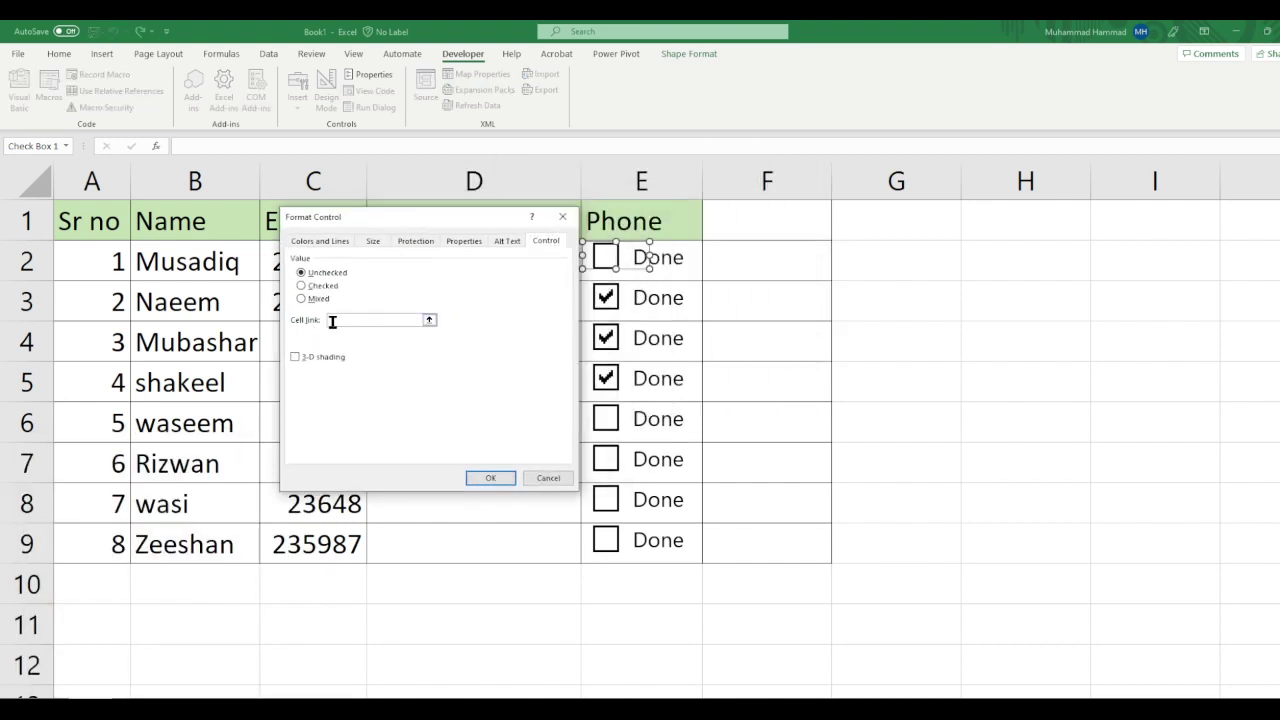
left_click(735, 273)
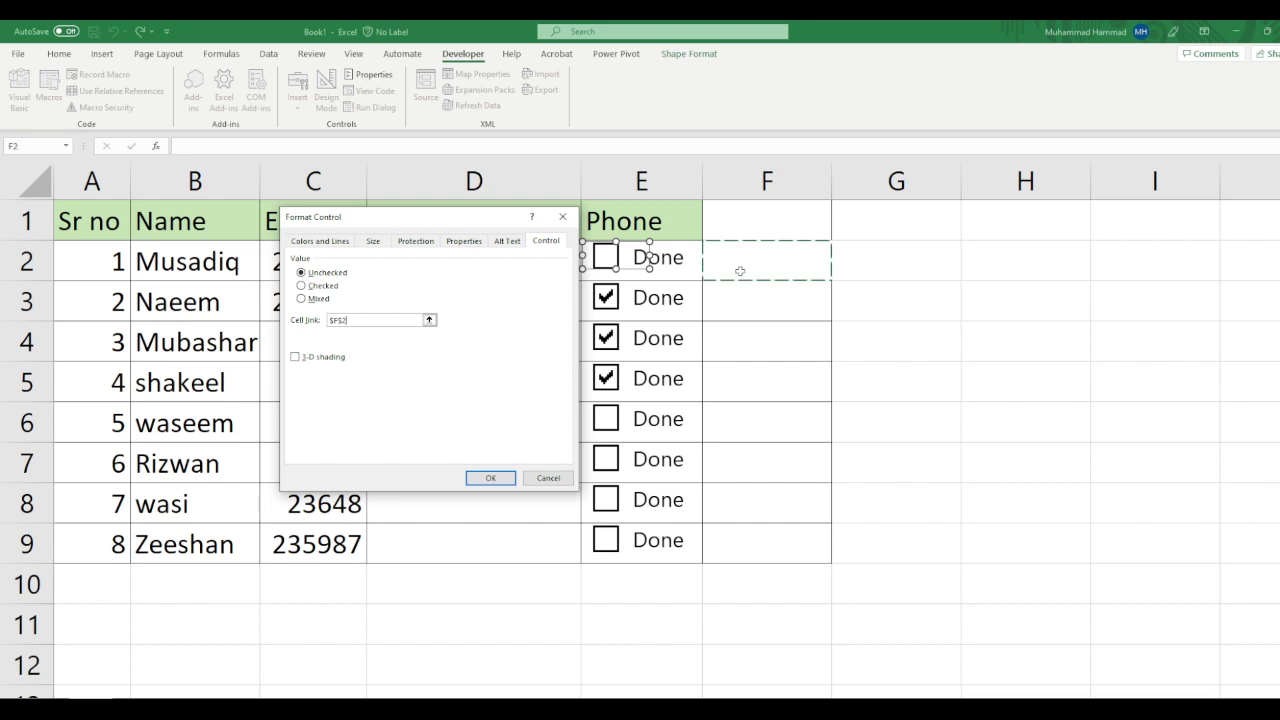
left_click(490, 477)
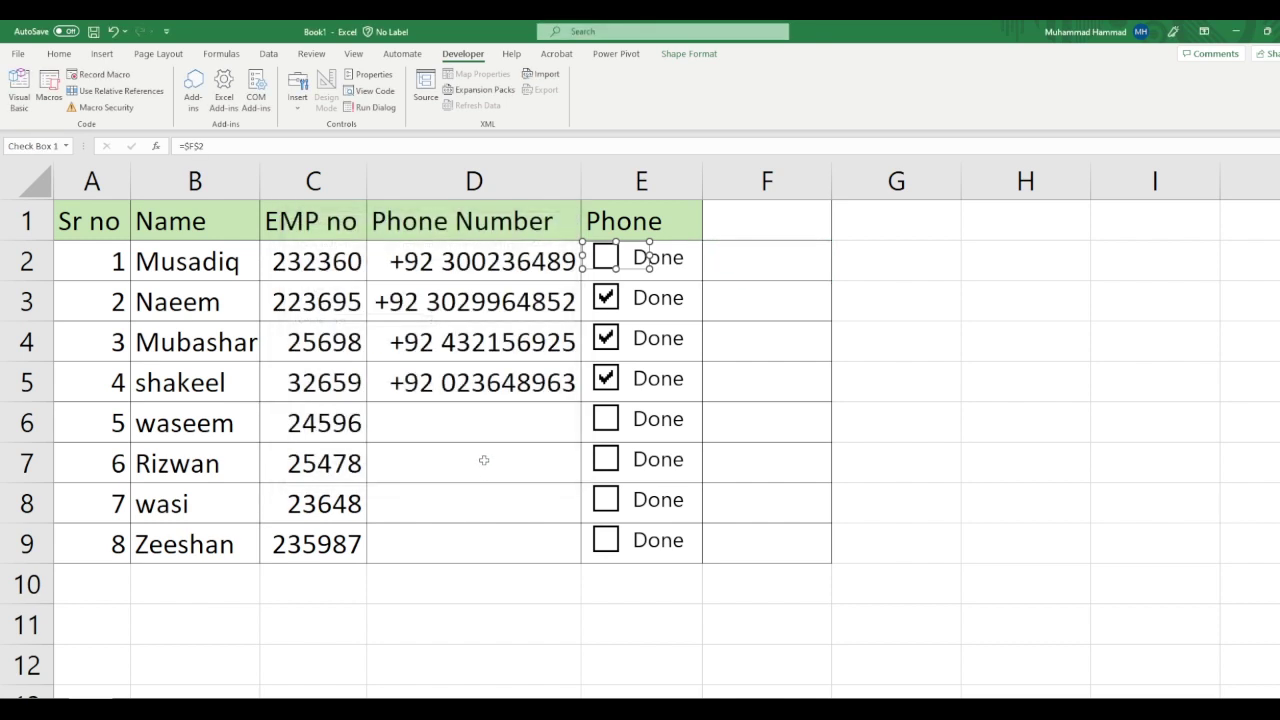
- Tick and untick the E2 check box so F2 toggles TRUE, then FALSE
left_click(613, 262)
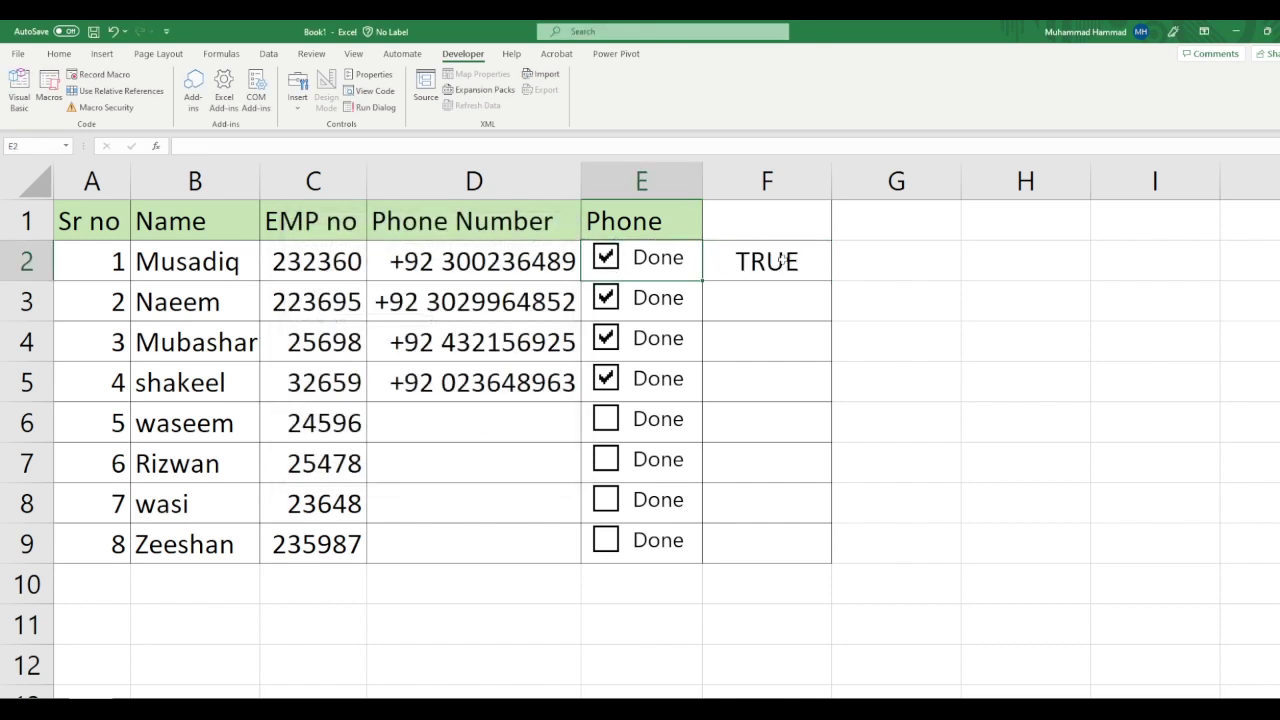
left_click(606, 259)
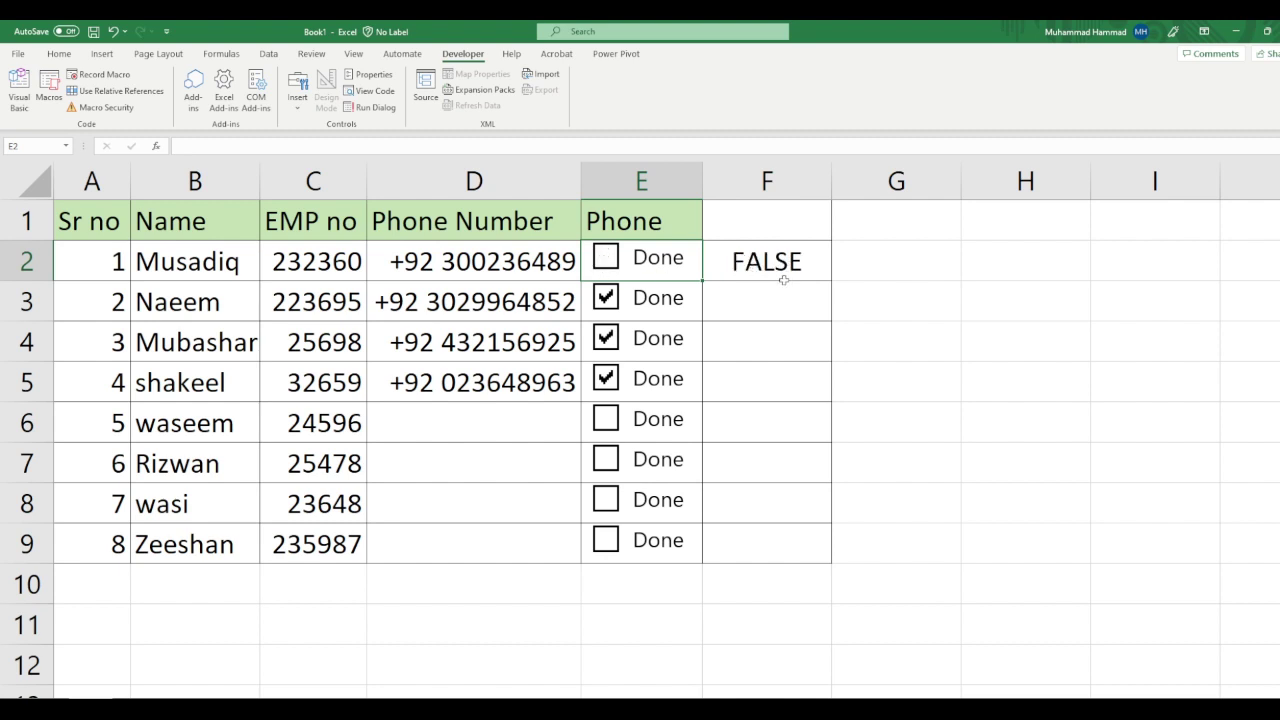
key("Down")
key("Right")
key("Right")
- Link the E3 check box to $F$3, then tick and untick it to test
right_click(632, 300)
left_click(690, 470)
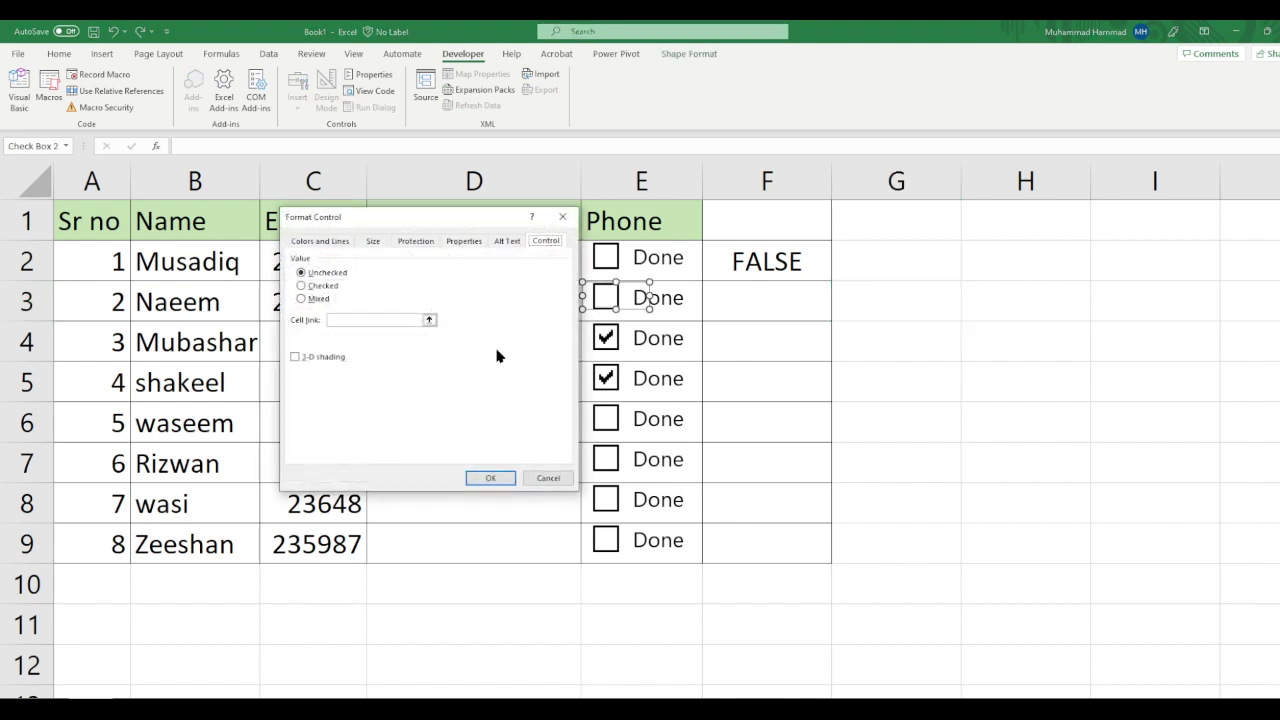
left_click(733, 313)
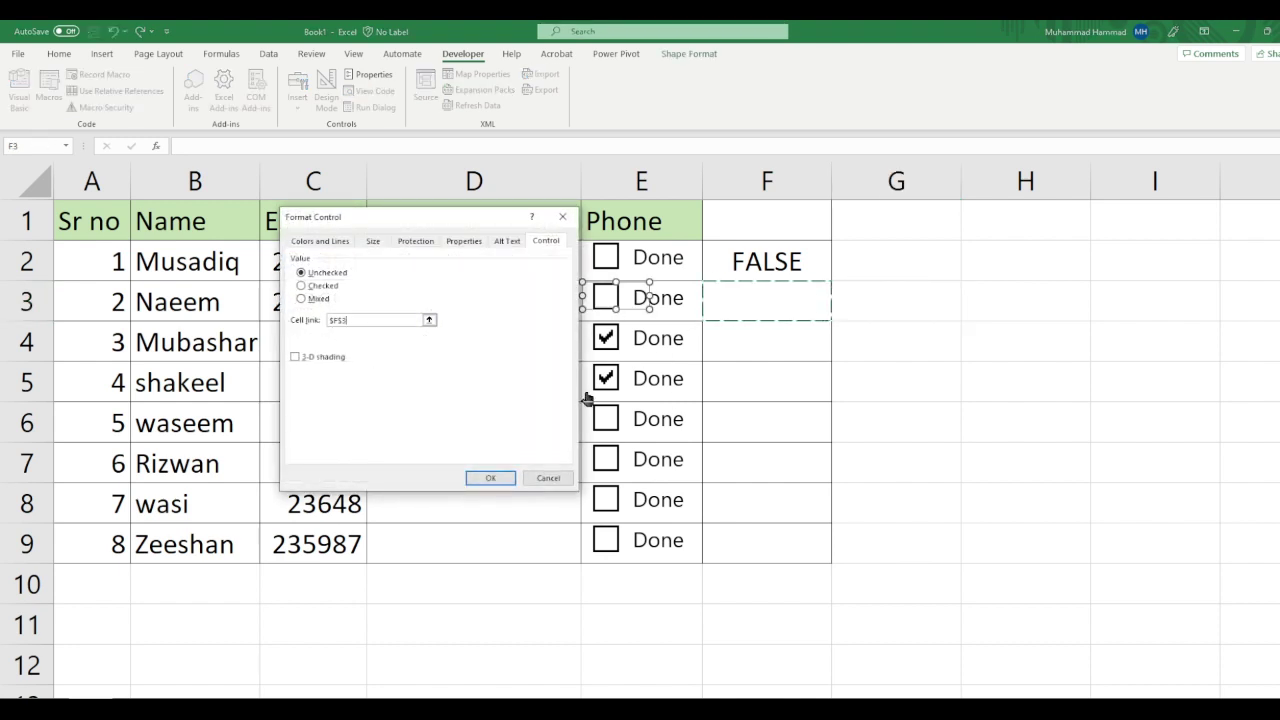
left_click(490, 477)
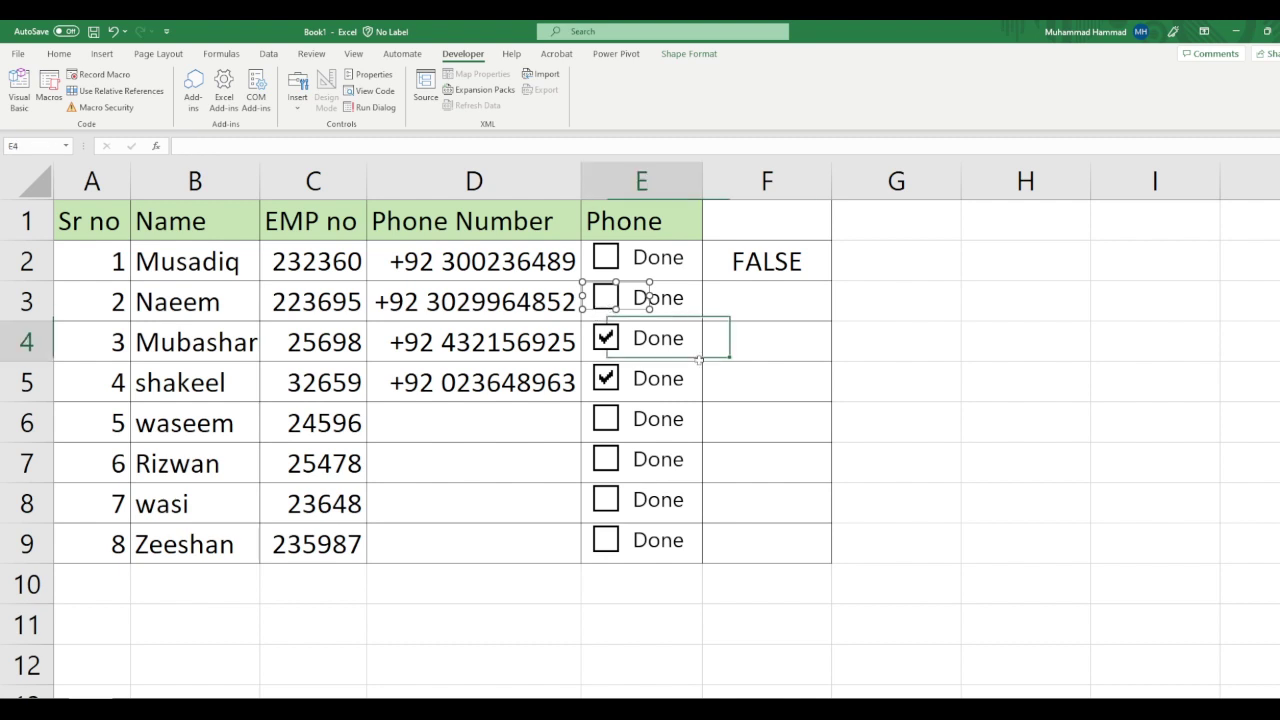
left_click(688, 345)
left_click(607, 302)
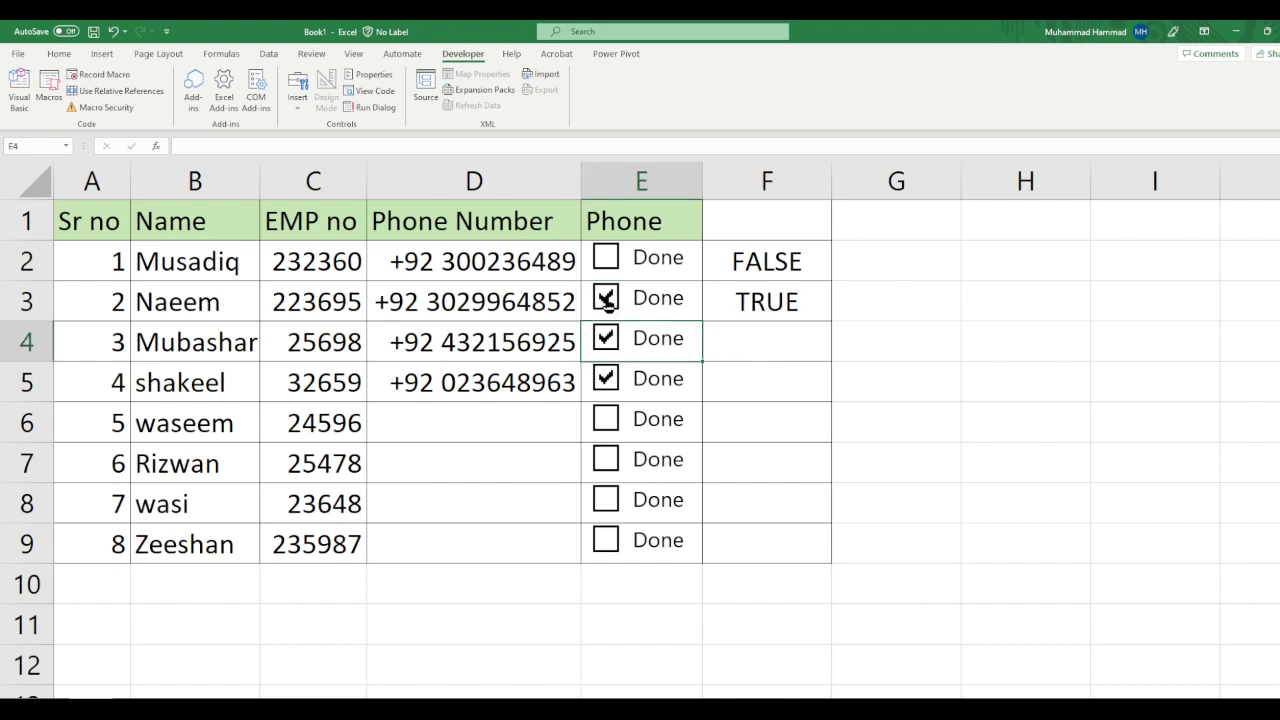
left_click(603, 300)
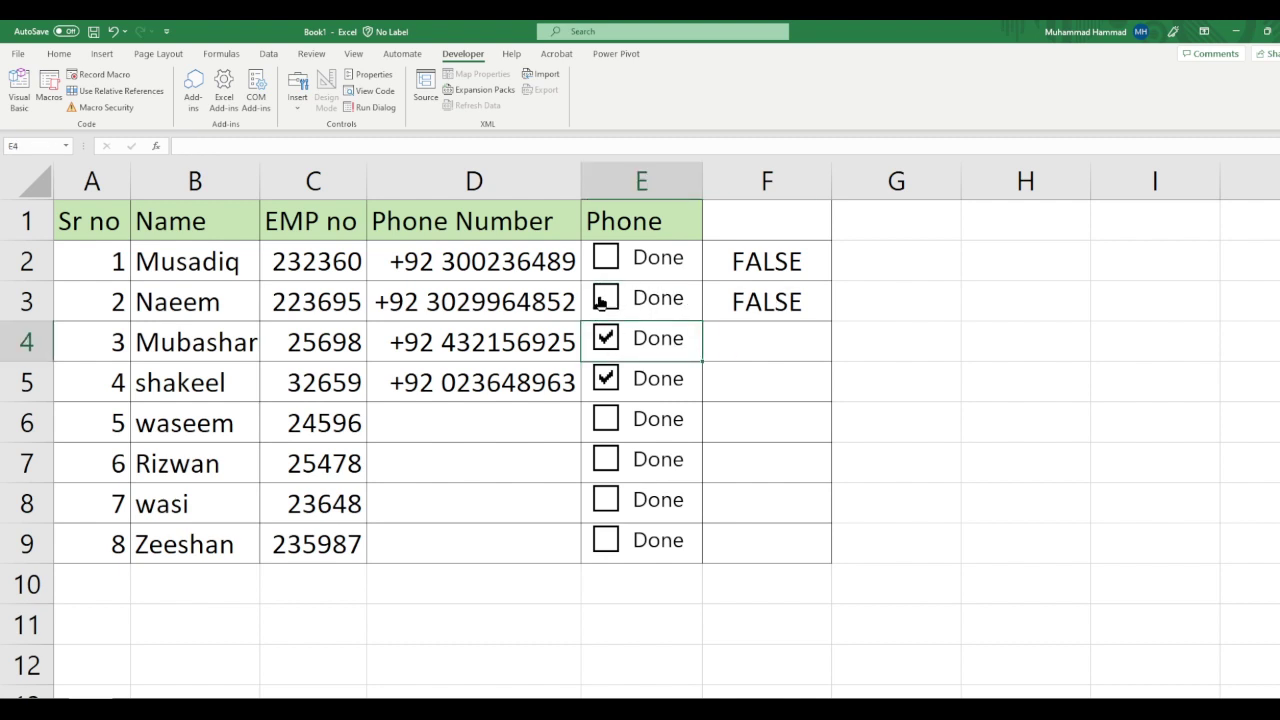